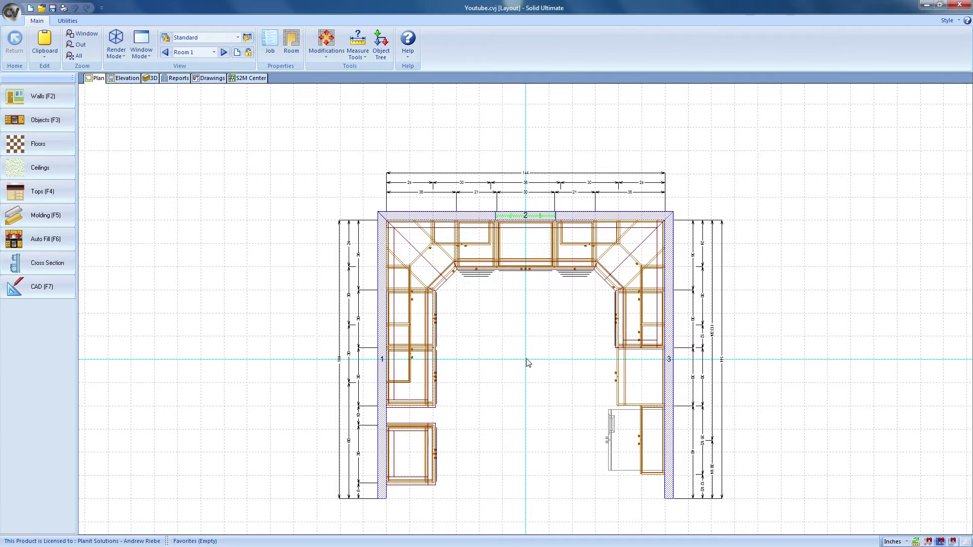
Go from the kitchen floor plan to the job's Reports item list and Report Center
{"action": "left_click", "coordinate": [175, 78]}
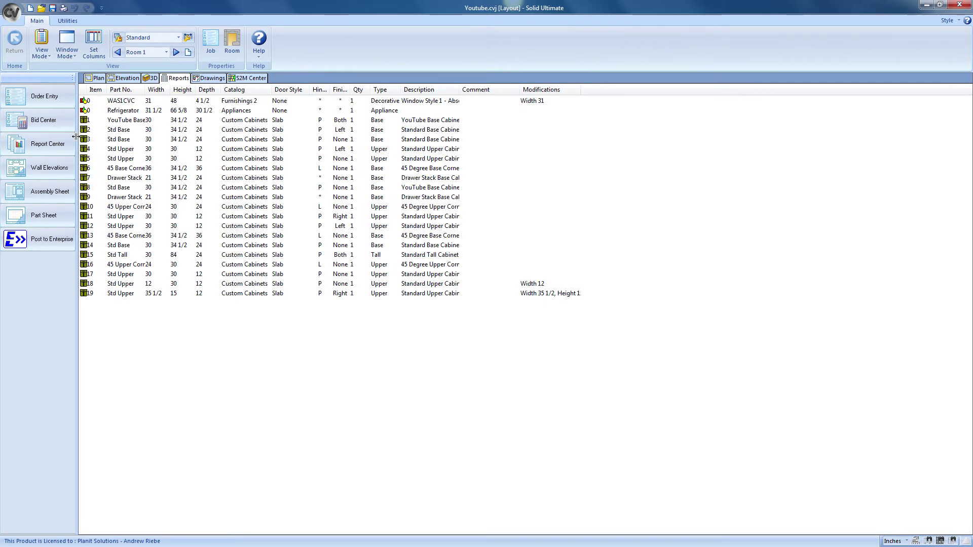
{"action": "left_click", "coordinate": [59, 143]}
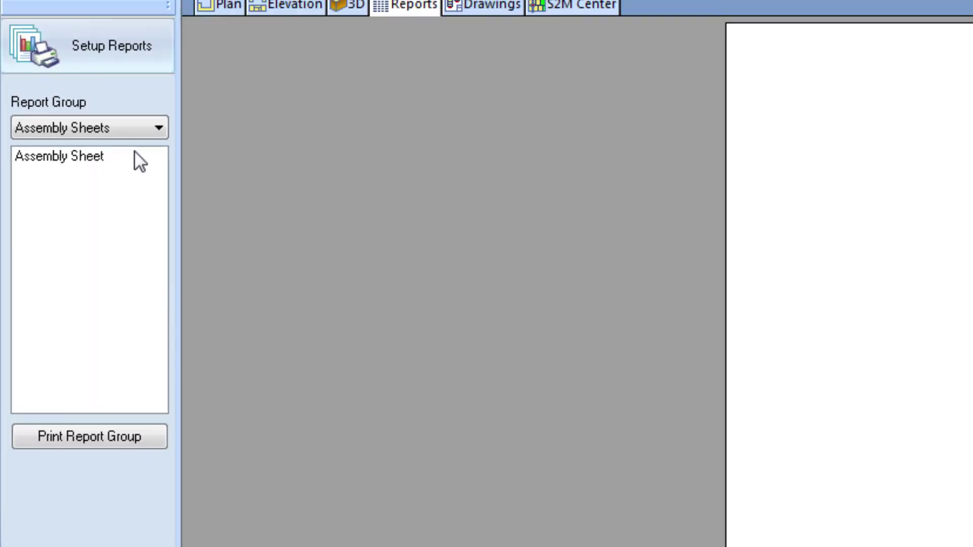
Preview the Assembly Sheet report, a 19-page cut list opening with #1 - YouTube Base
{"action": "left_click", "coordinate": [355, 190]}
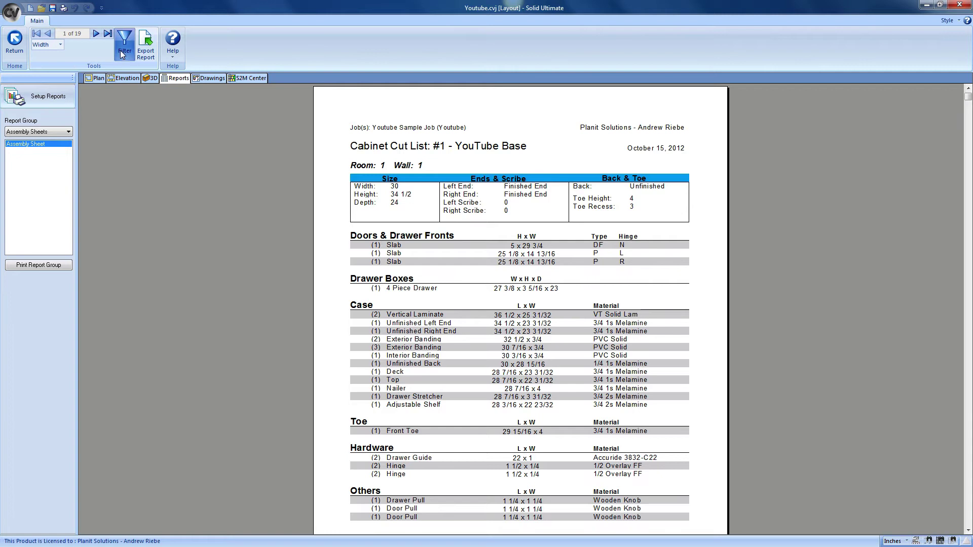
Filter the Assembly Sheet report to just YouTube Base (#1), with Room 1 unchecked
{"action": "left_click", "coordinate": [123, 53]}
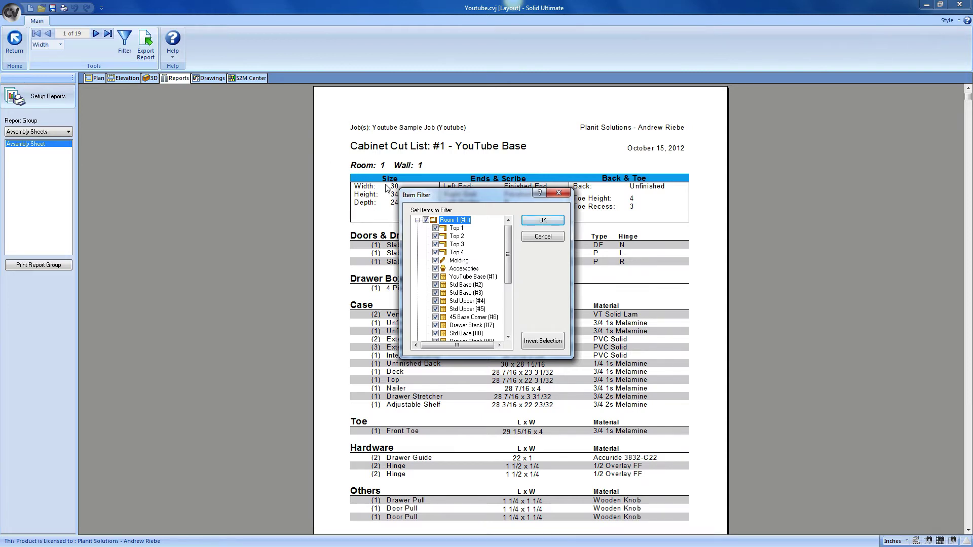
{"action": "left_click", "coordinate": [426, 220]}
{"action": "left_click", "coordinate": [436, 277]}
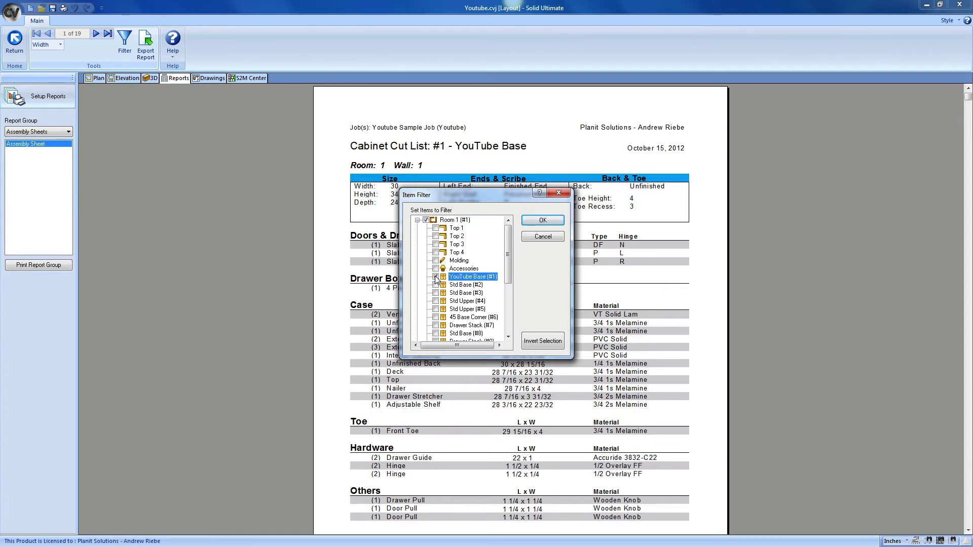
{"action": "left_click", "coordinate": [532, 222]}
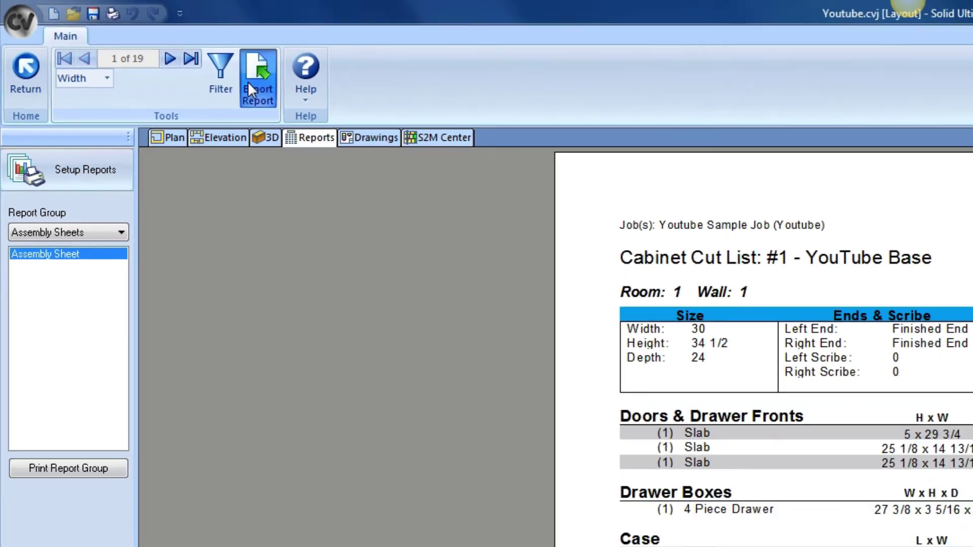
{"action": "left_click", "coordinate": [532, 185]}
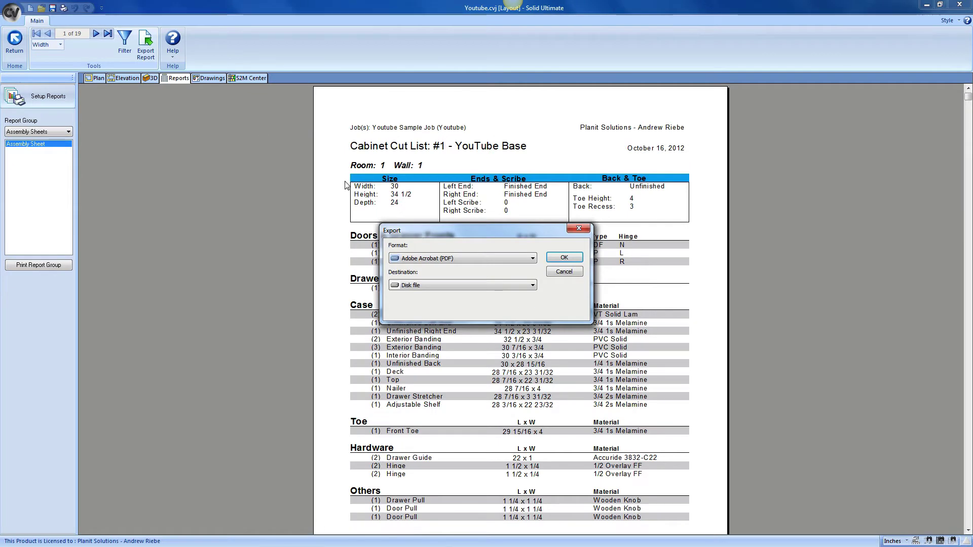
{"action": "left_click", "coordinate": [532, 258]}
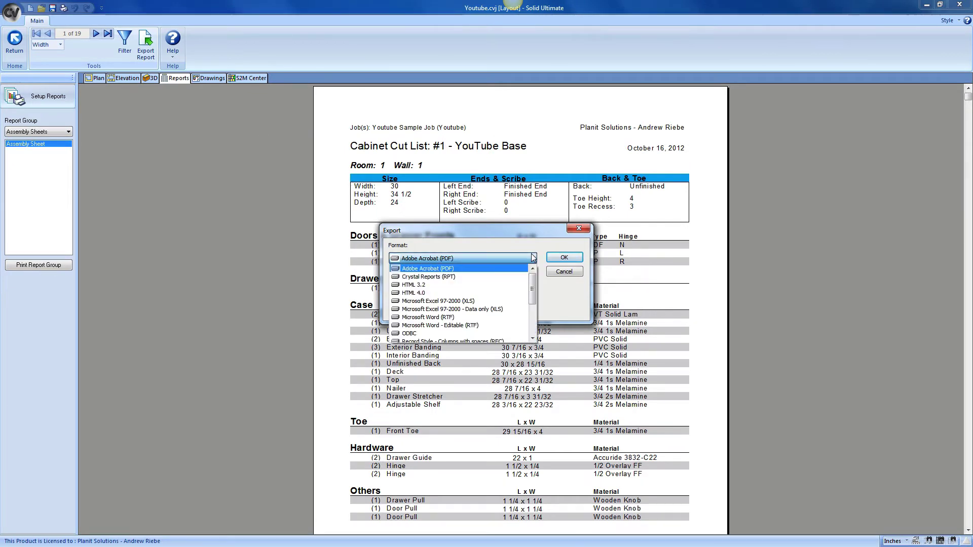
{"action": "scroll", "coordinate": [533, 285], "scroll_direction": "down", "scroll_amount": 2}
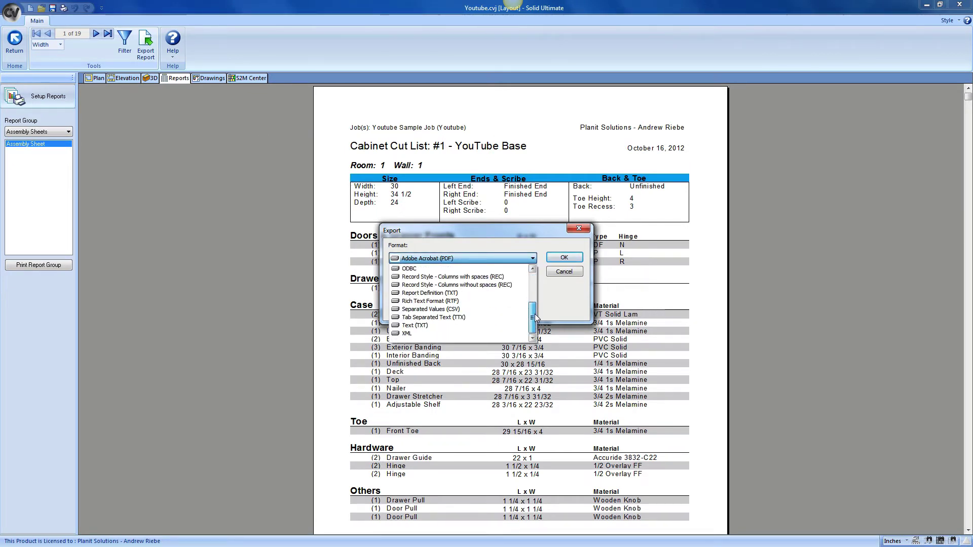
{"action": "scroll", "coordinate": [534, 281], "scroll_direction": "up", "scroll_amount": 2}
{"action": "left_click", "coordinate": [533, 259]}
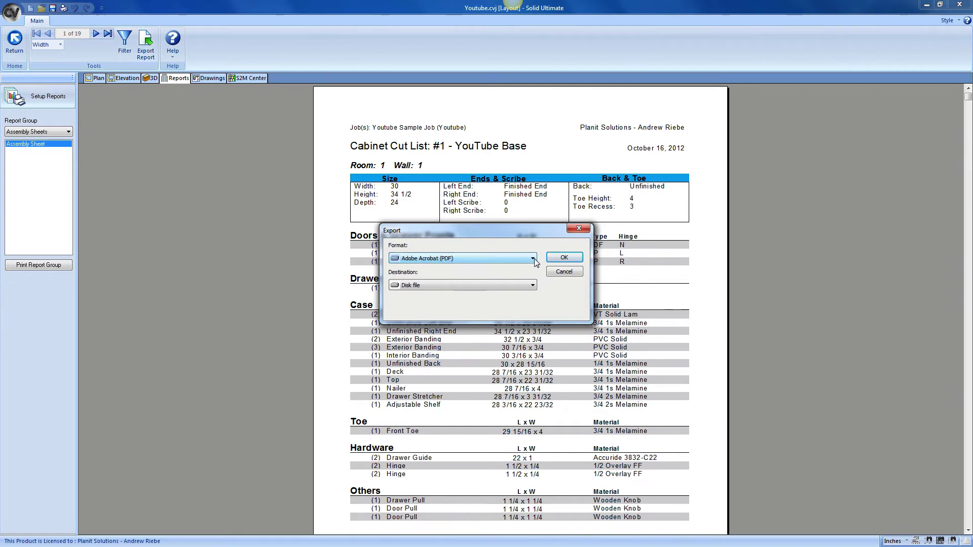
{"action": "left_click", "coordinate": [562, 272]}
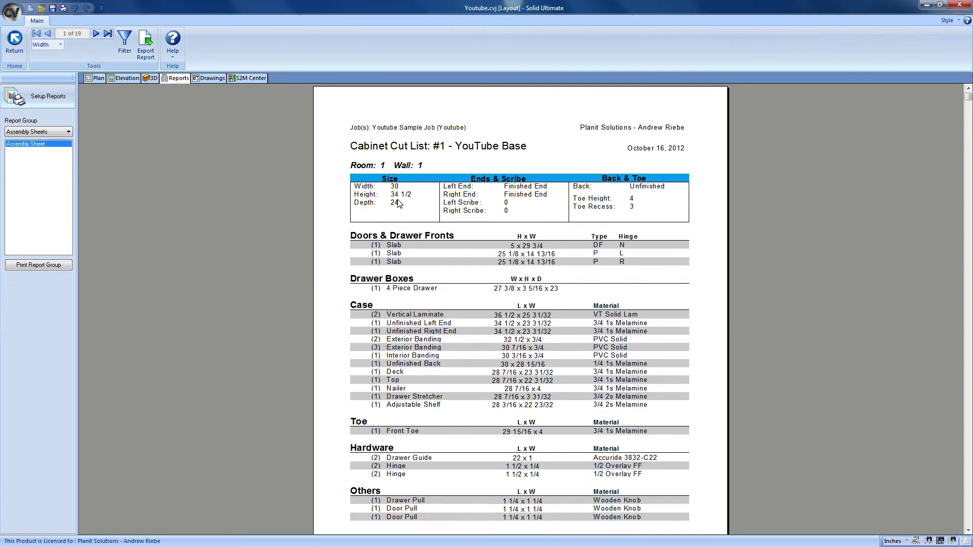
Put reports in setup mode and scroll from Roll Out Cut List to User Created Standard List
{"action": "left_click", "coordinate": [57, 102]}
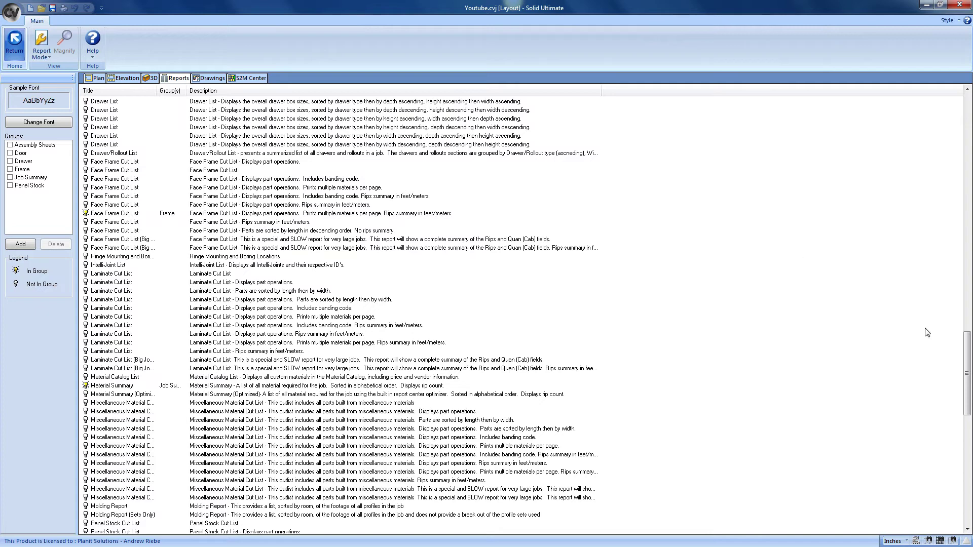
{"action": "left_click_drag", "start_coordinate": [967, 360], "coordinate": [971, 471]}
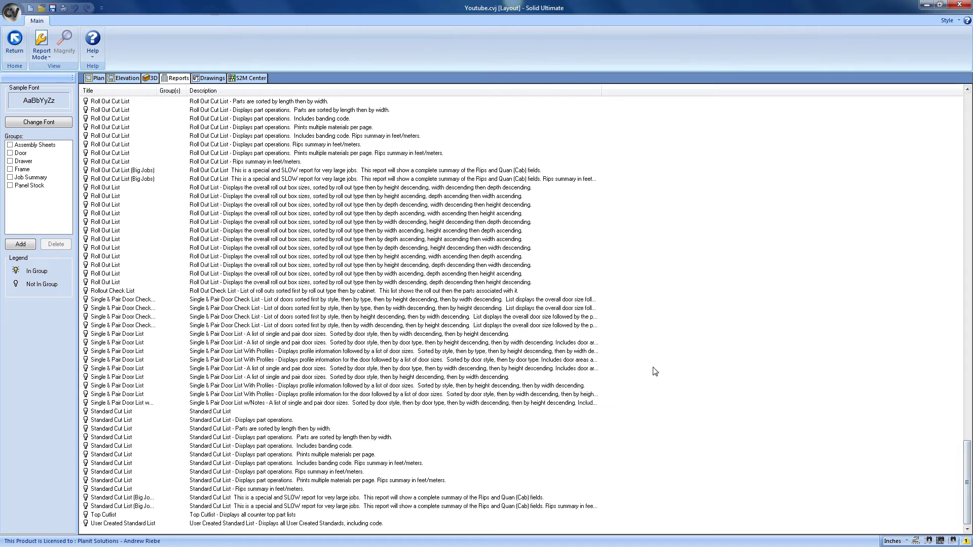
Leave report setup and open the Bid Center, where every bid line shows $0.00
{"action": "left_click", "coordinate": [96, 78]}
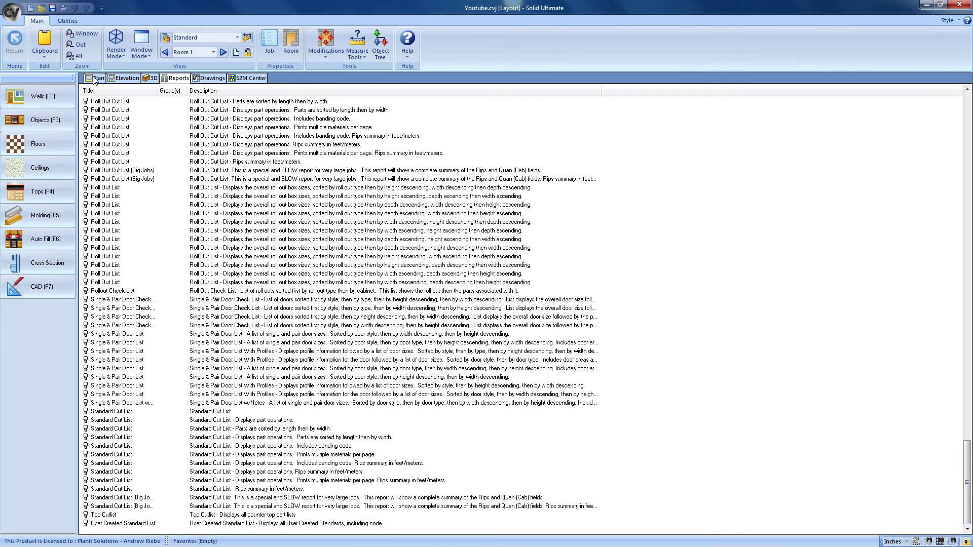
{"action": "left_click", "coordinate": [175, 78]}
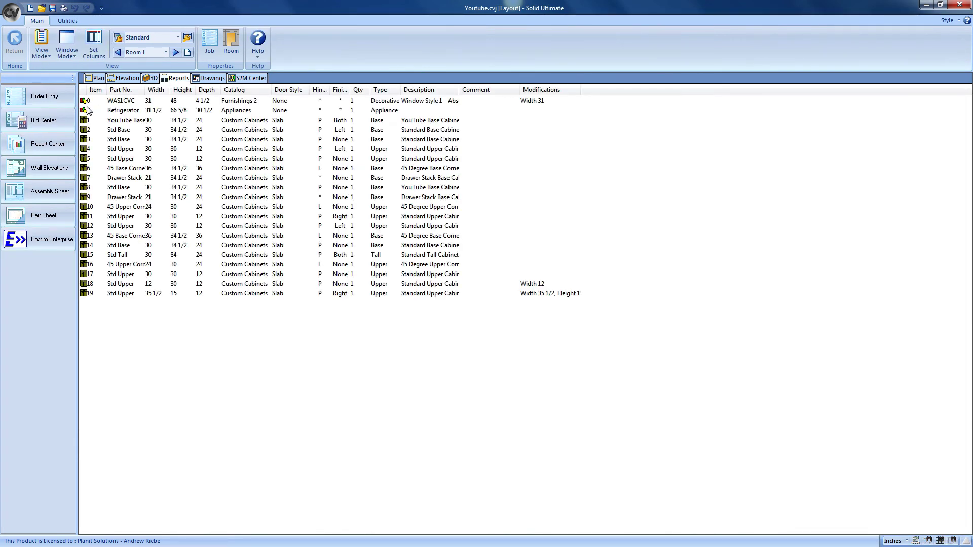
{"action": "left_click", "coordinate": [62, 120]}
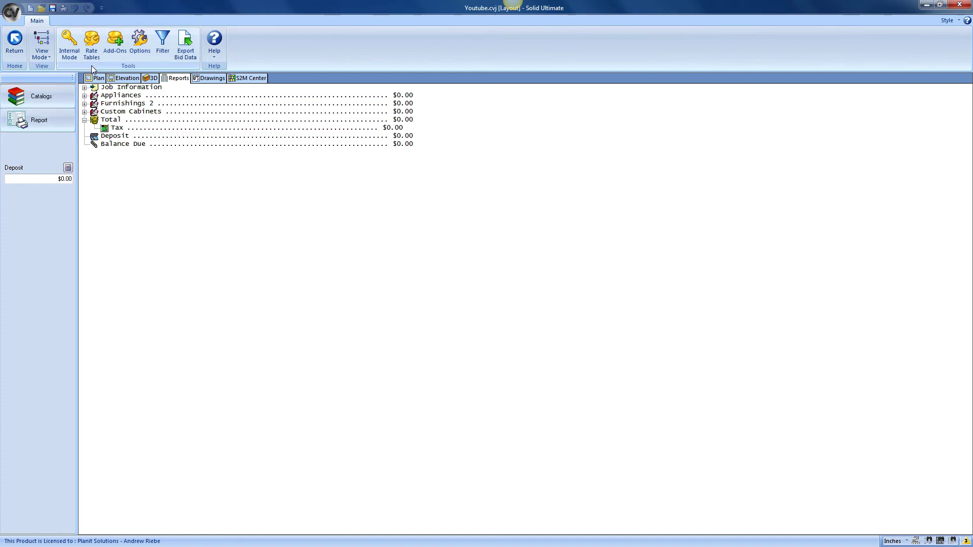
Review the Cabinets Per Foot rate table definitions and return to the Select Rate Tables list
{"action": "left_click", "coordinate": [92, 45]}
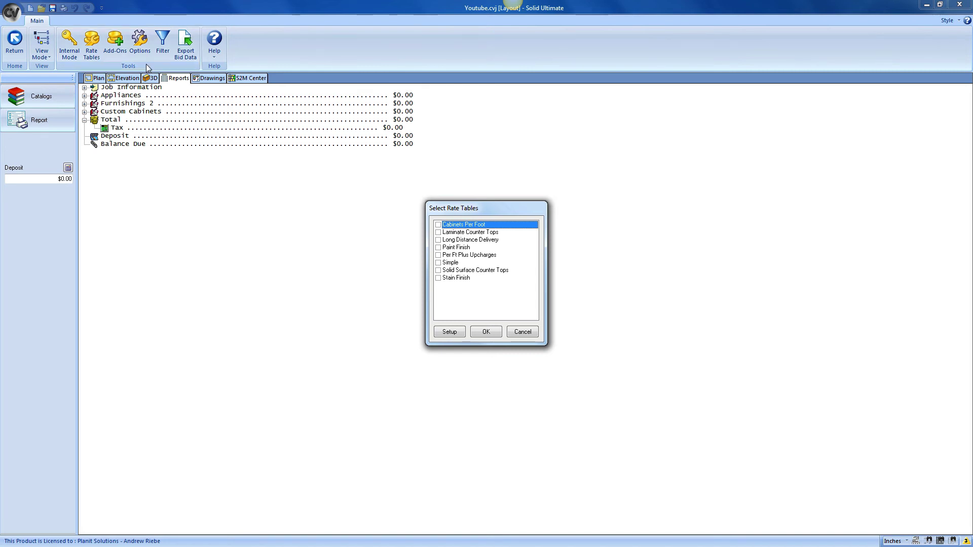
{"action": "left_click", "coordinate": [449, 332]}
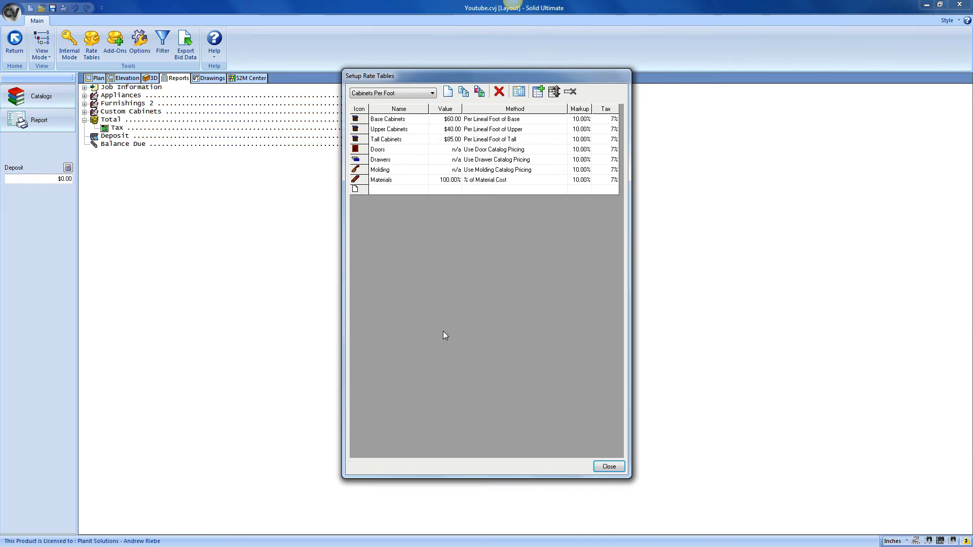
{"action": "left_click", "coordinate": [609, 466]}
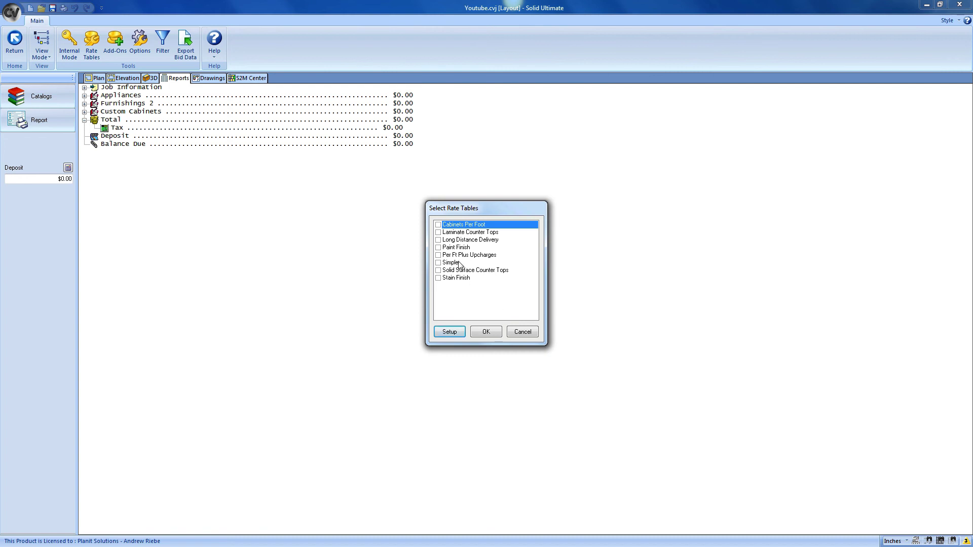
Price the bid with only Per Ft Plus Upcharges, totalling $8,599.10 with $511.42 tax
{"action": "left_click", "coordinate": [438, 227]}
{"action": "left_click", "coordinate": [438, 233]}
{"action": "left_click", "coordinate": [439, 255]}
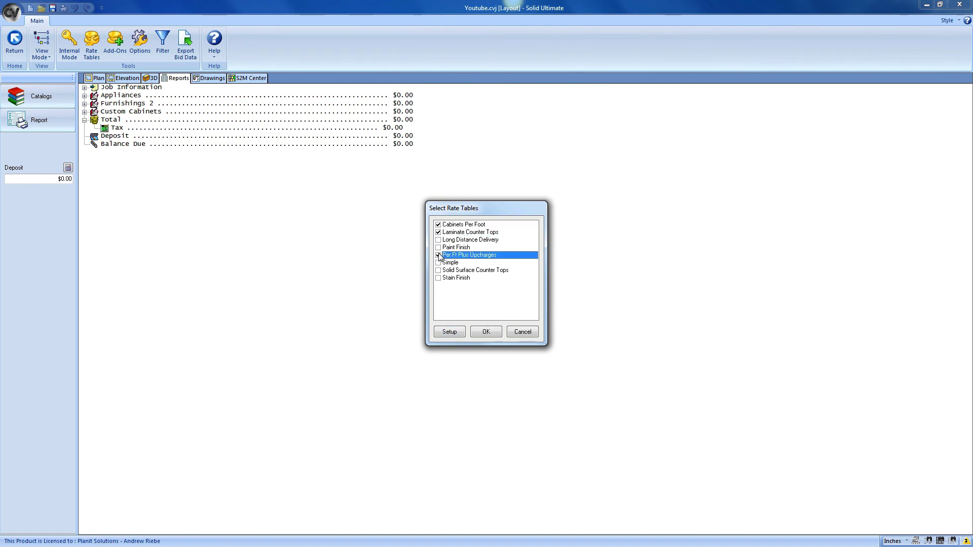
{"action": "left_click", "coordinate": [438, 225]}
{"action": "left_click", "coordinate": [439, 232]}
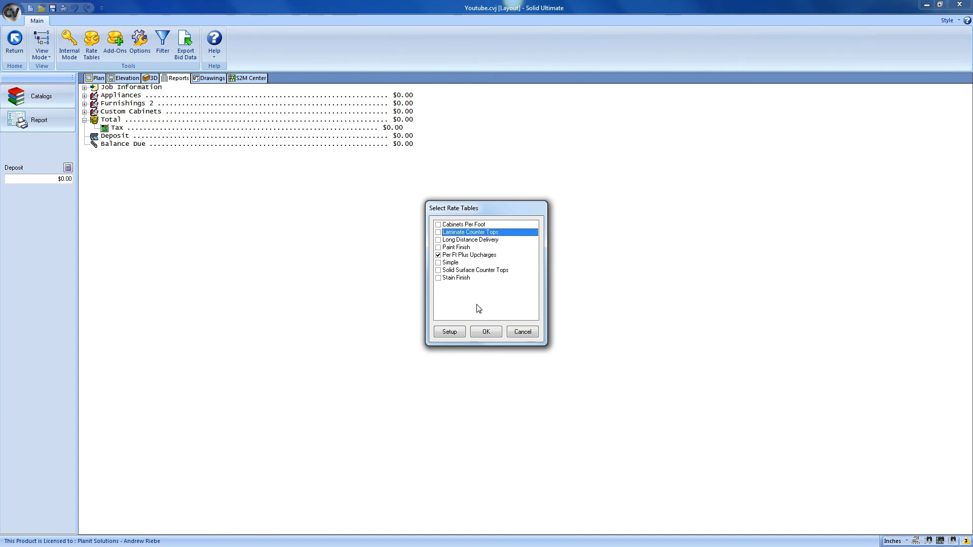
{"action": "left_click", "coordinate": [486, 332]}
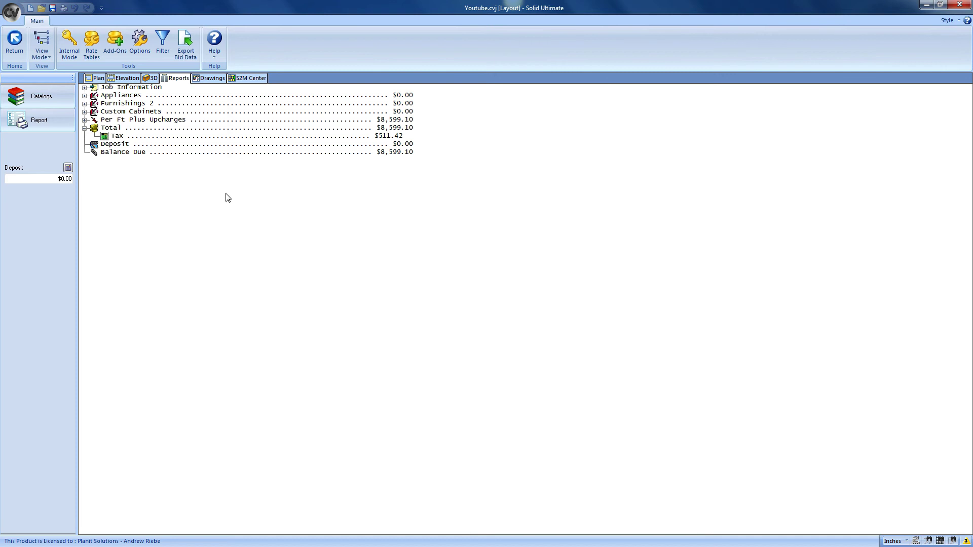
Expand Per Ft Plus Upcharges to show Base Cabinets at $2,852.19, then request Internal Mode
{"action": "left_click", "coordinate": [85, 120]}
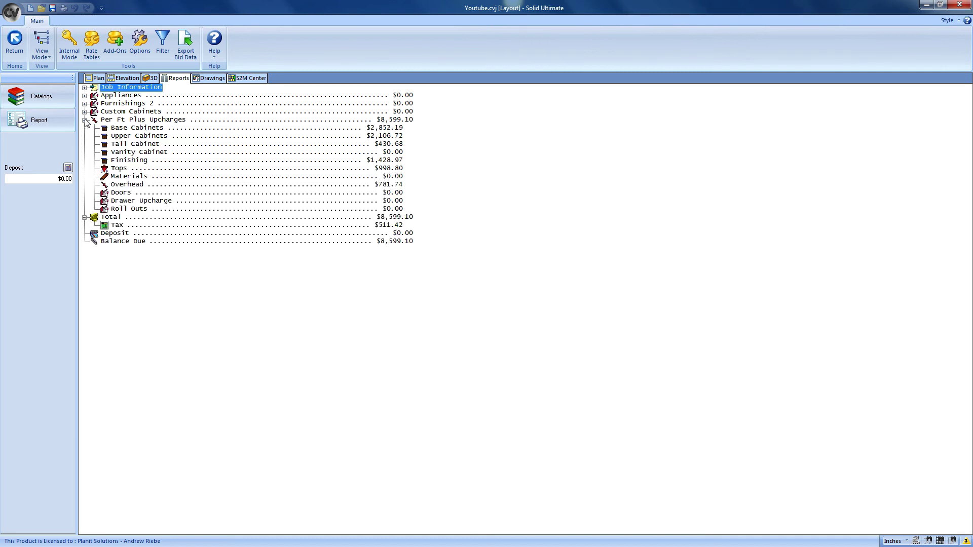
{"action": "left_click", "coordinate": [67, 52]}
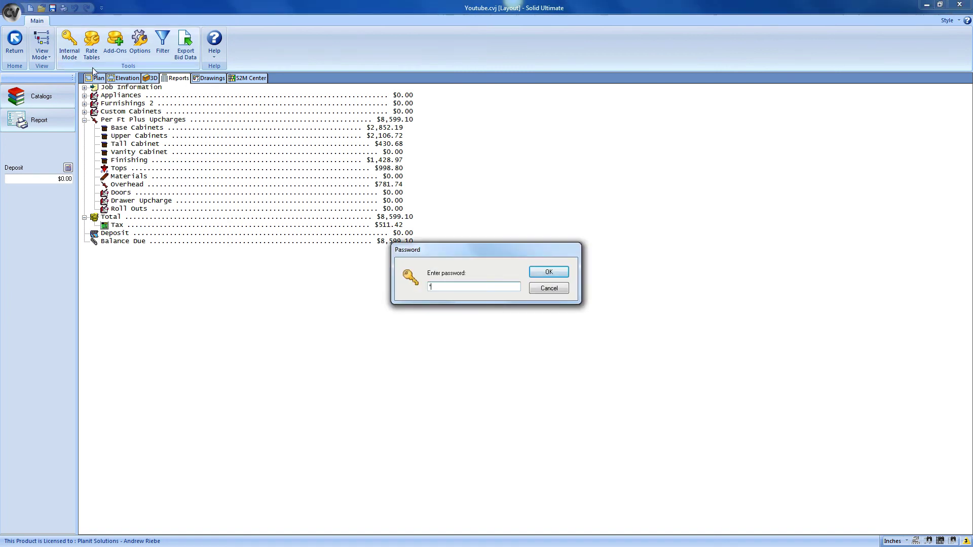
Enter the password for internal mode and expand Per Ft Plus Upcharges, Base Cabinets, Vanity Cabinet and Tops
{"action": "type", "text": "****"}
{"action": "key", "text": "Return"}
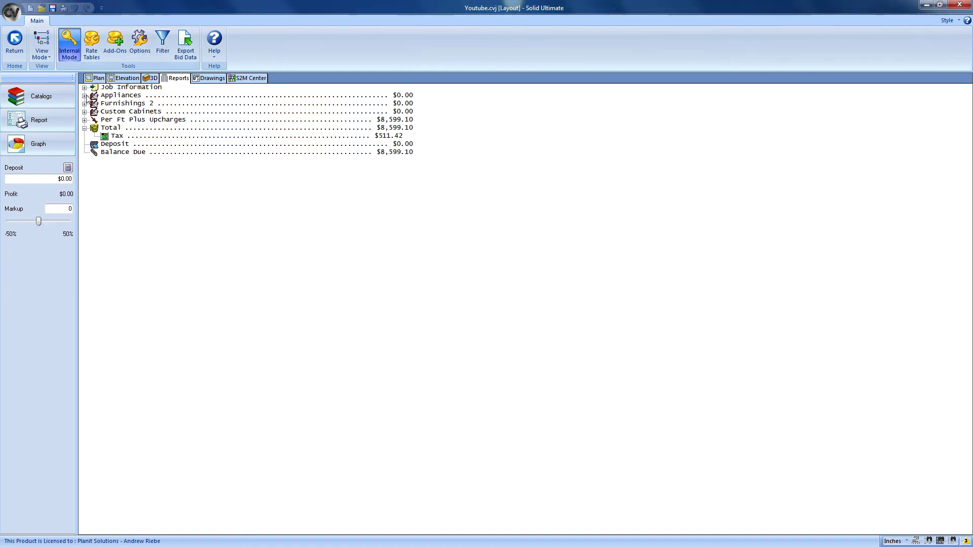
{"action": "left_click", "coordinate": [84, 121]}
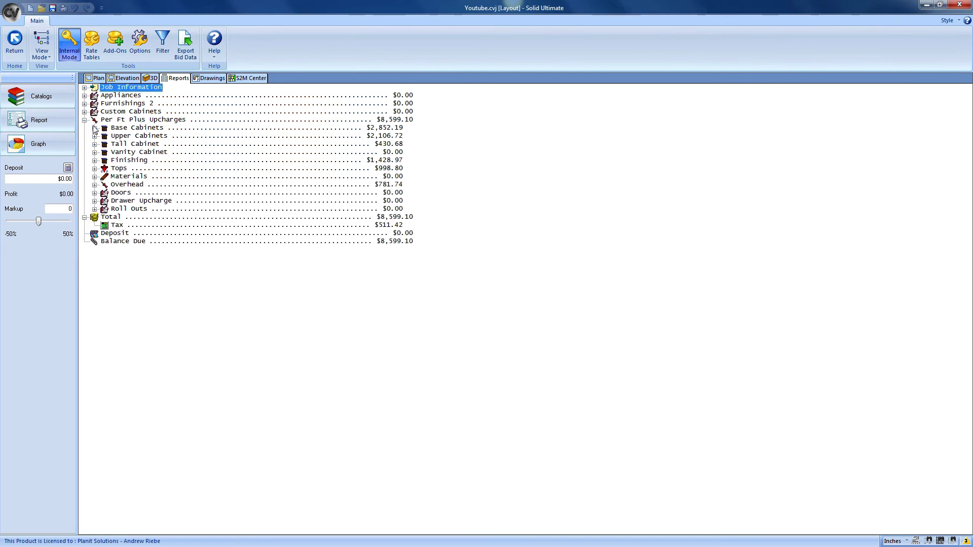
{"action": "left_click", "coordinate": [94, 128]}
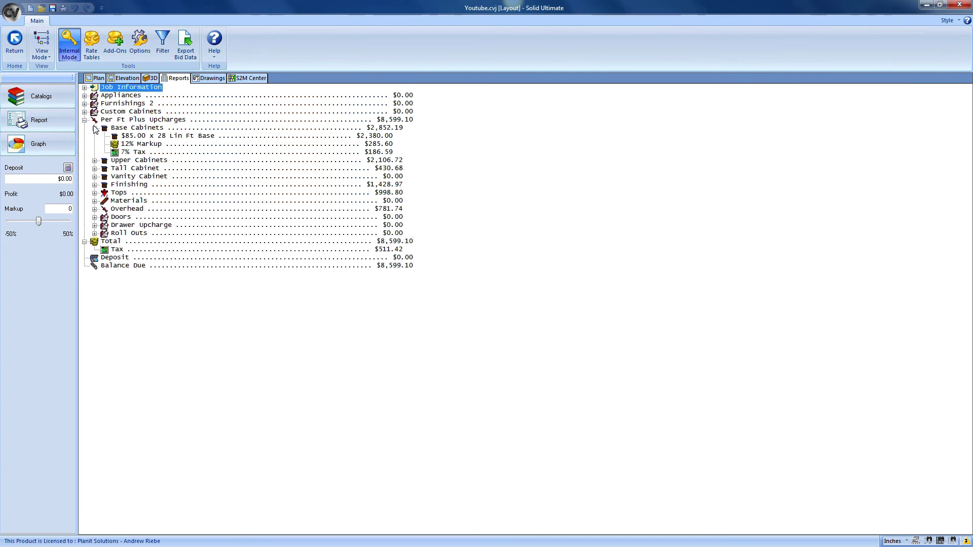
{"action": "left_click", "coordinate": [94, 176]}
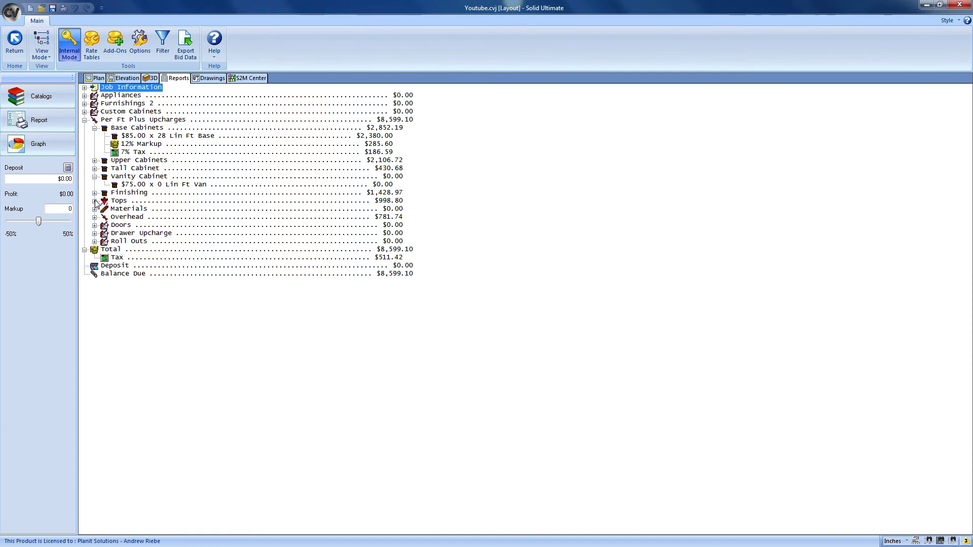
{"action": "left_click", "coordinate": [95, 201]}
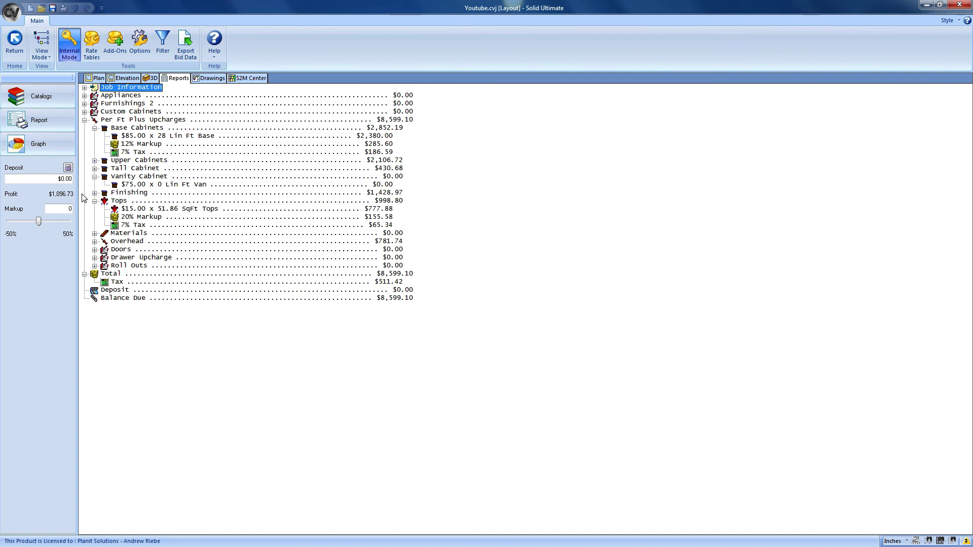
{"action": "left_click", "coordinate": [59, 126]}
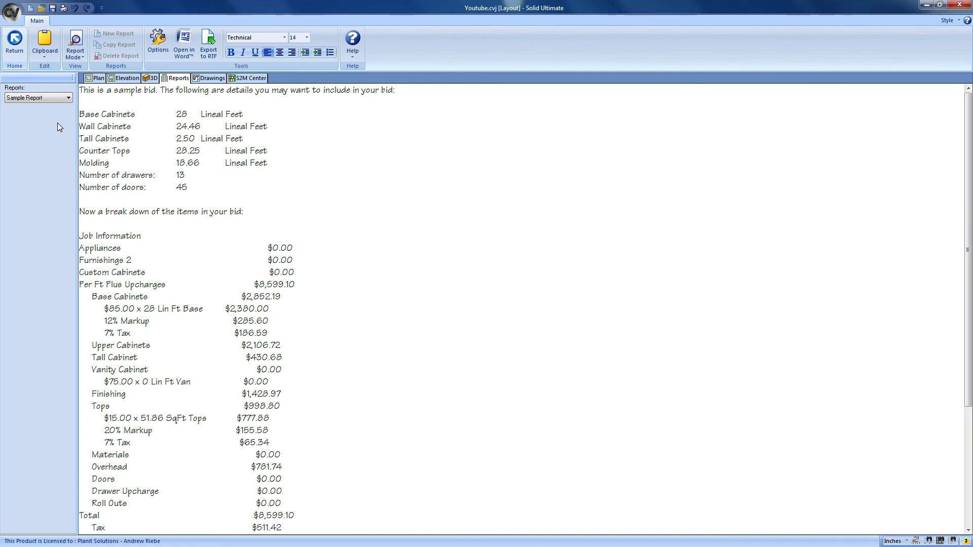
Switch the Sample Report to setup mode, showing fields like <Lin Ft Base>, <Drawers> and <Body>
{"action": "left_click", "coordinate": [75, 56]}
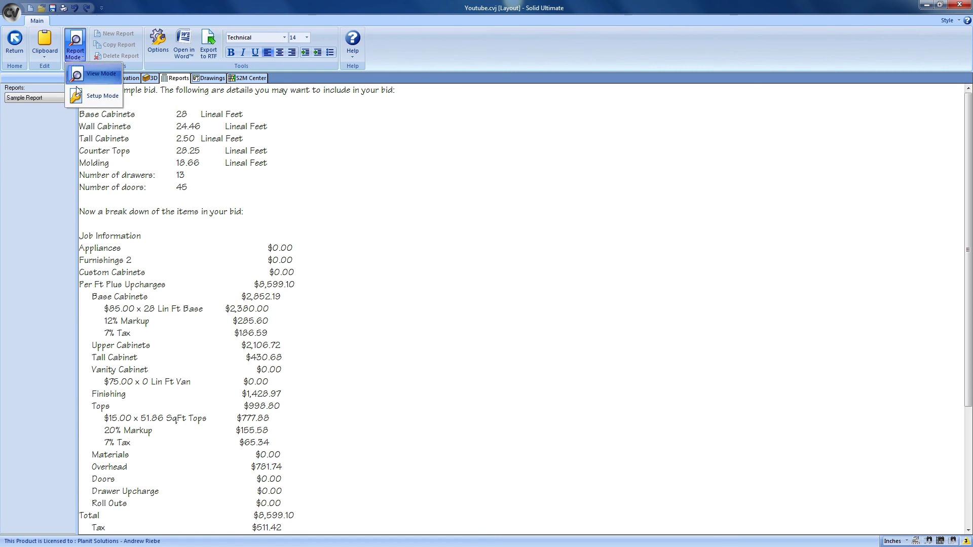
{"action": "left_click", "coordinate": [84, 97]}
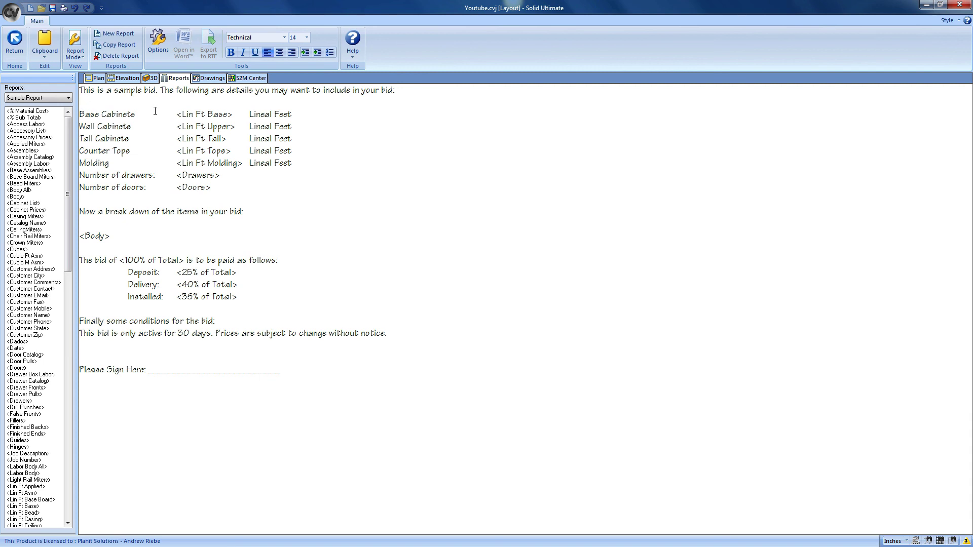
Highlight the <Lin Ft Base> tag in the Sample Report's text
{"action": "left_click_drag", "start_coordinate": [176, 115], "coordinate": [231, 115]}
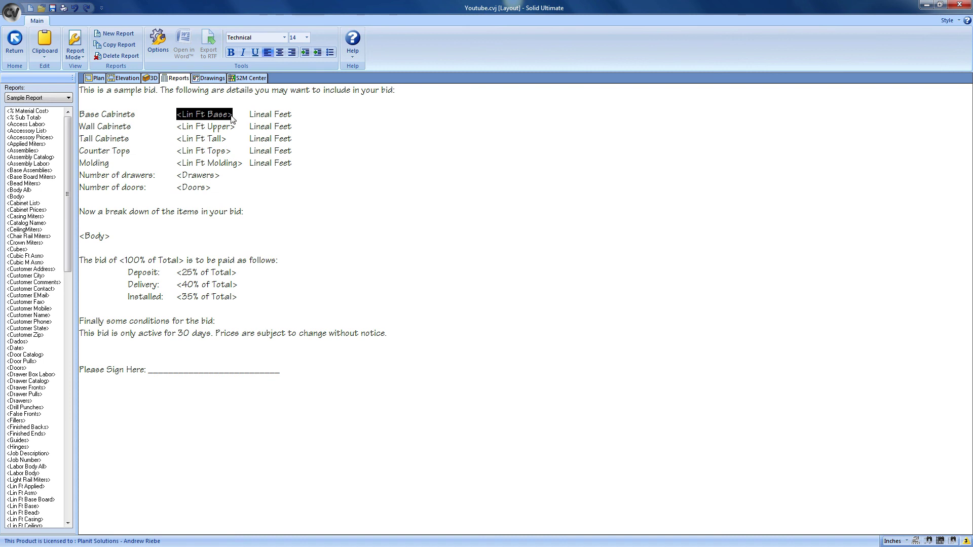
Scroll down the report variables list and select the <Lin Ft Base> variable
{"action": "scroll", "coordinate": [57, 244], "scroll_direction": "down", "scroll_amount": 8}
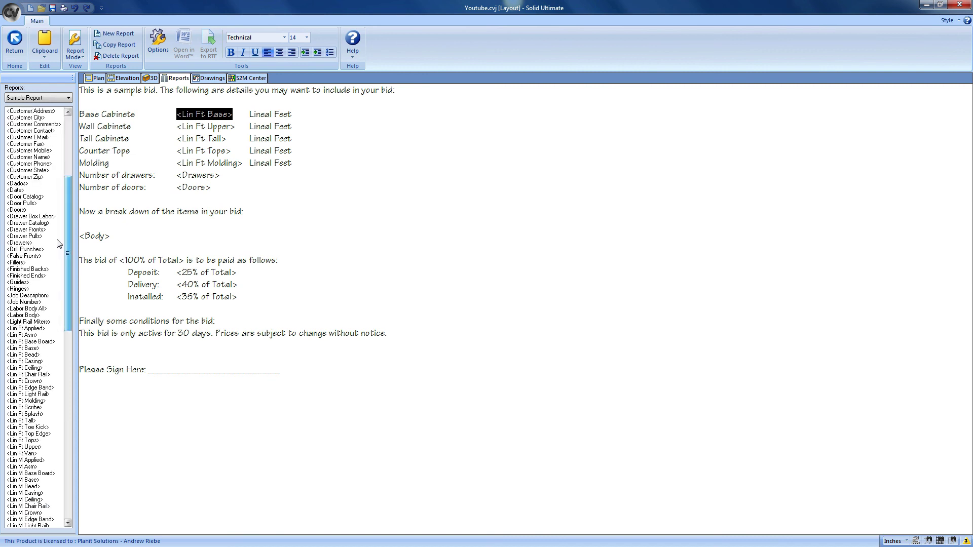
{"action": "scroll", "coordinate": [57, 243], "scroll_direction": "down", "scroll_amount": 3}
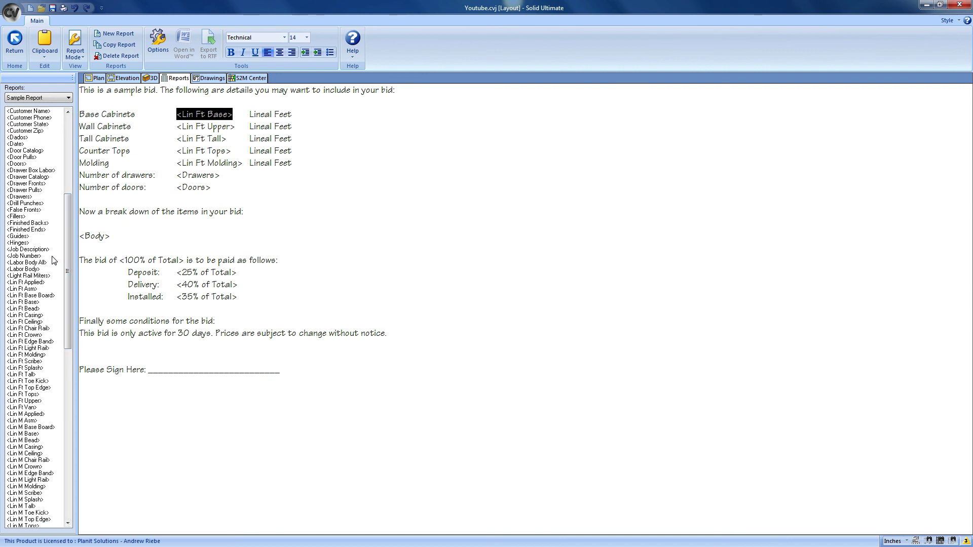
{"action": "left_click", "coordinate": [33, 303]}
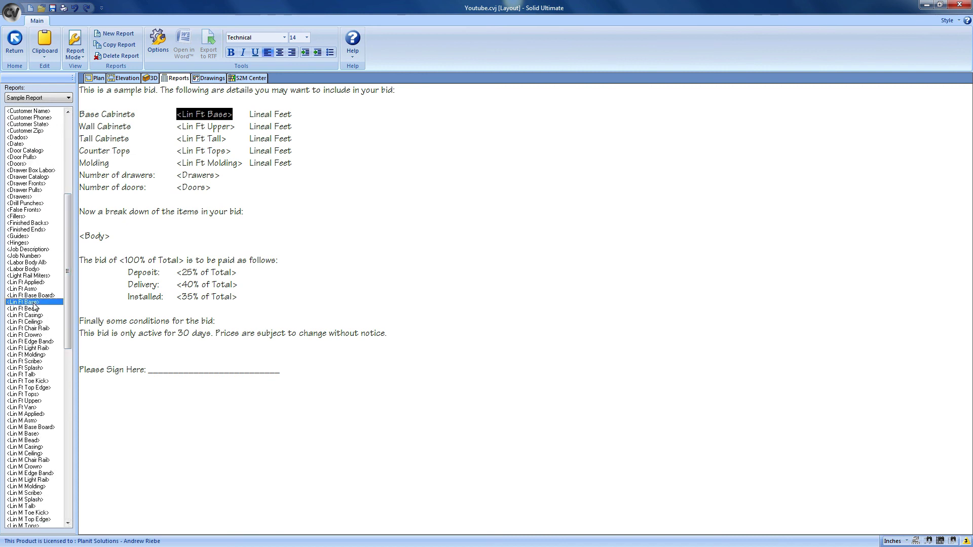